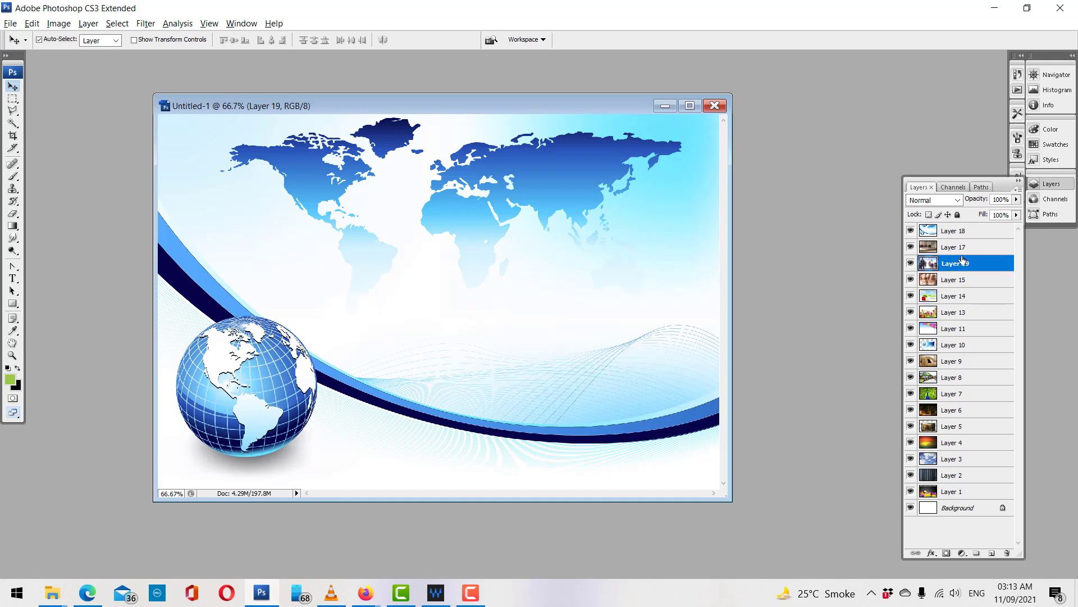
left_click(962, 248)
left_click(962, 234)
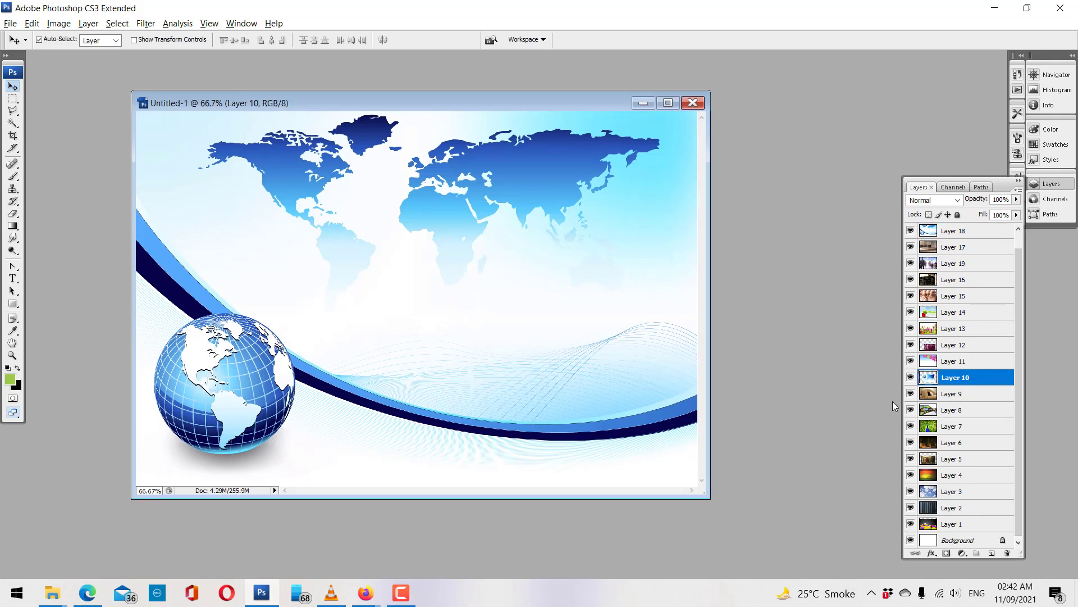
Step: Make the hidden Layer 20 at the top of the layer stack visible, then delete that layer
scroll(939, 375, "up", 1)
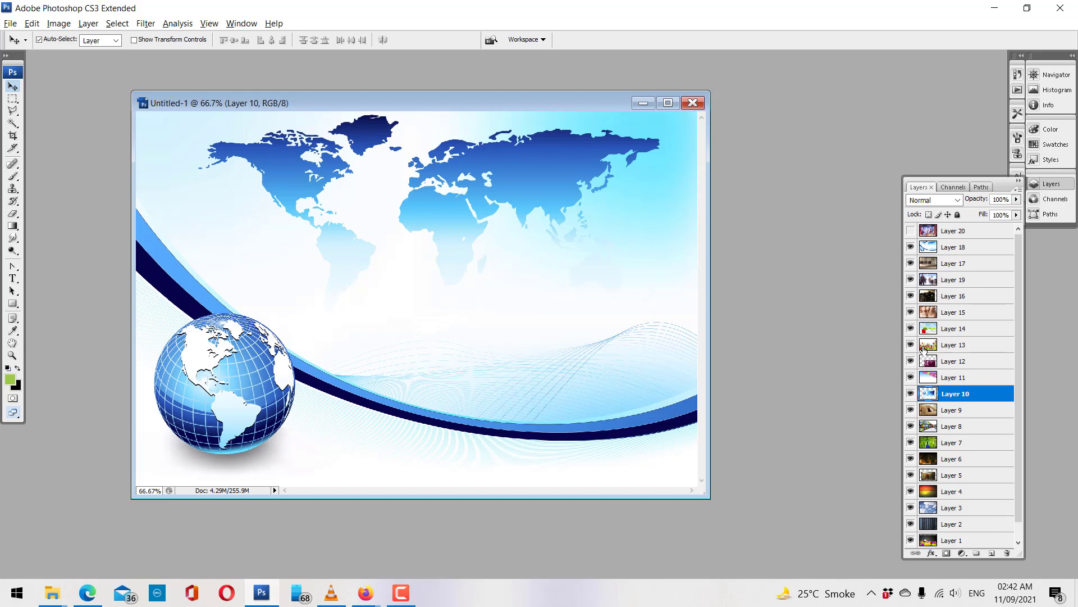
left_click(949, 248)
left_click(910, 231)
left_click(937, 231)
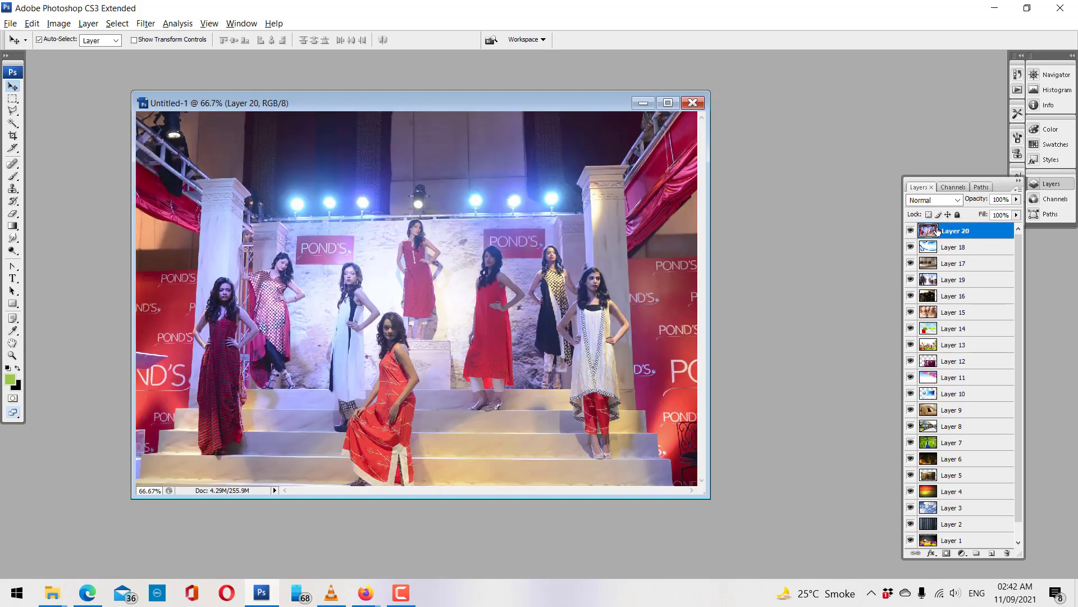
key("Delete")
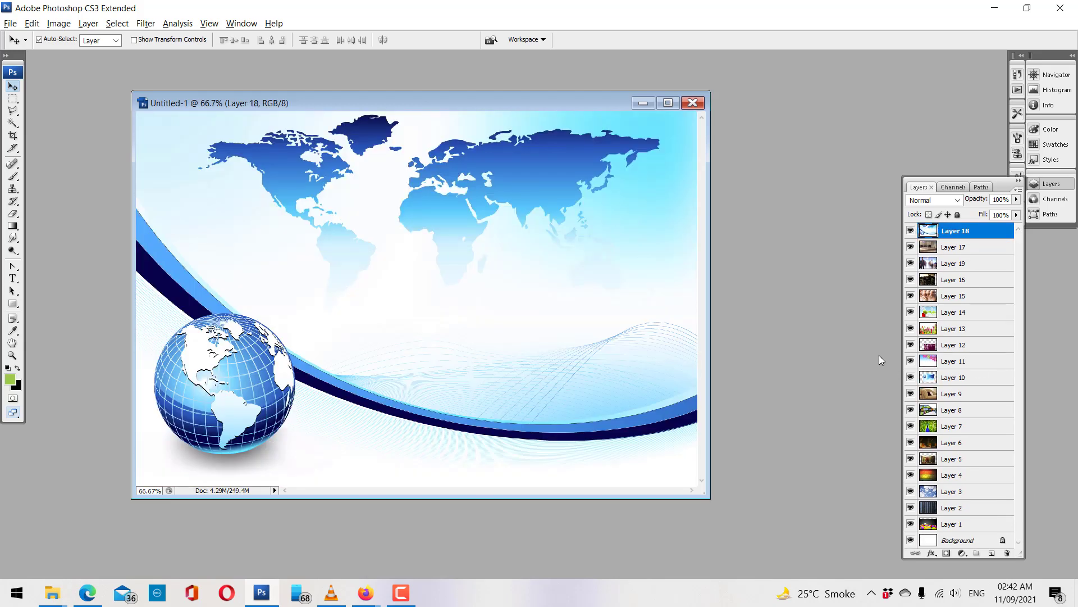
Step: Delete Layer 12 and Layer 16 from the document
left_click(943, 346)
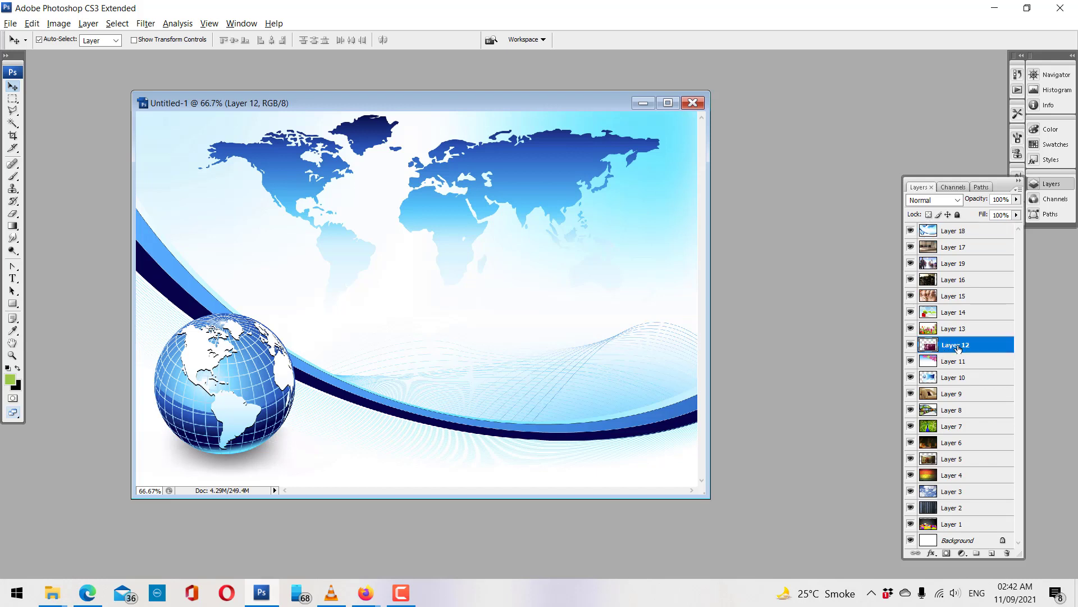
key("Delete")
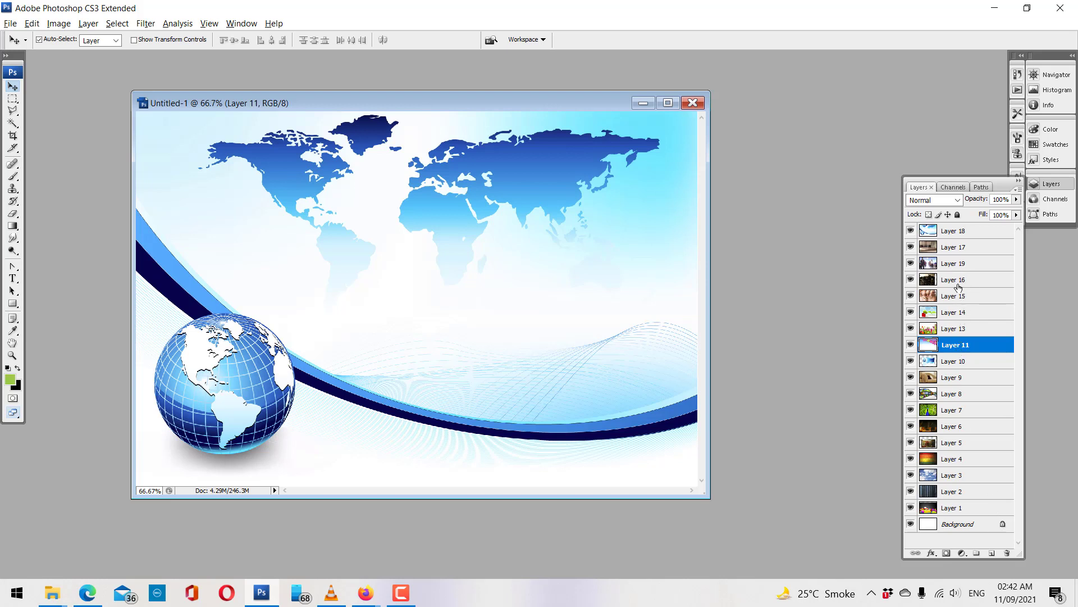
left_click(950, 279)
key("Delete")
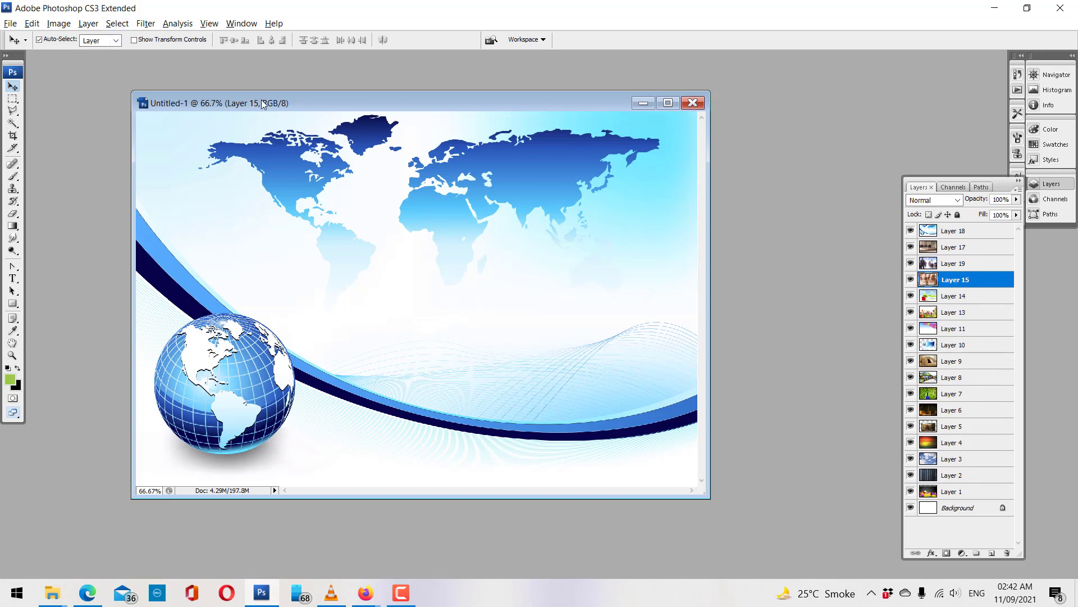
Step: Start the Export Layers to Files script for the open document
left_click_drag(263, 104, 284, 107)
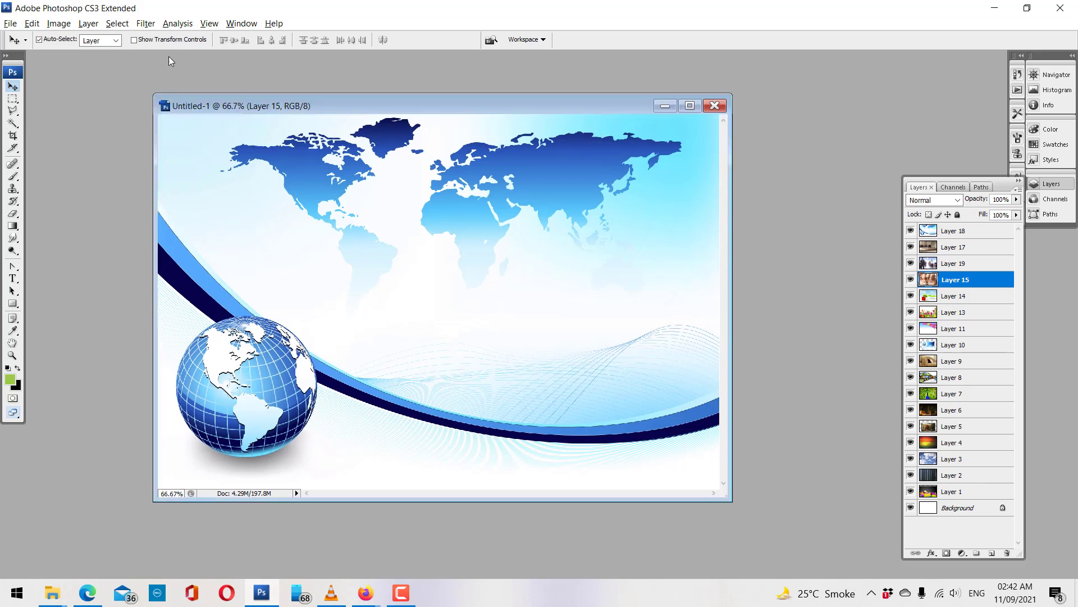
left_click(11, 23)
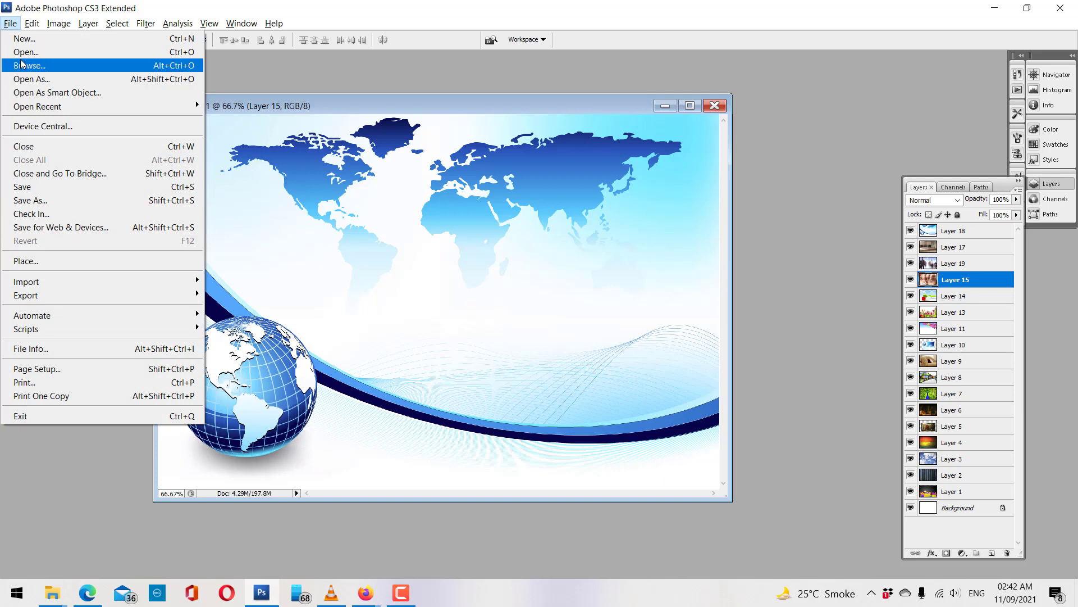
mouse_move(62, 322)
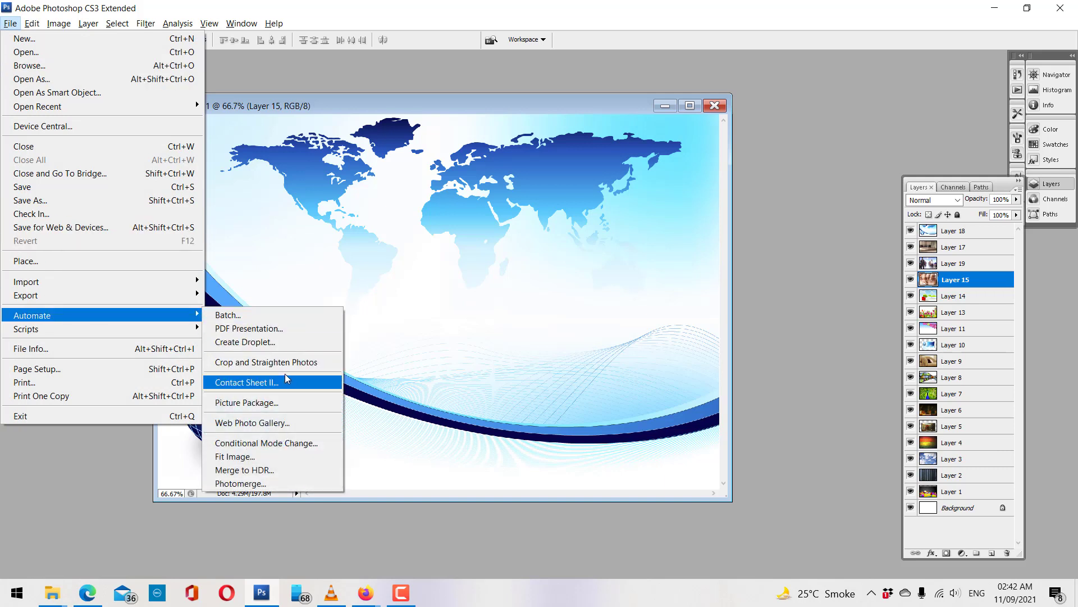
mouse_move(130, 333)
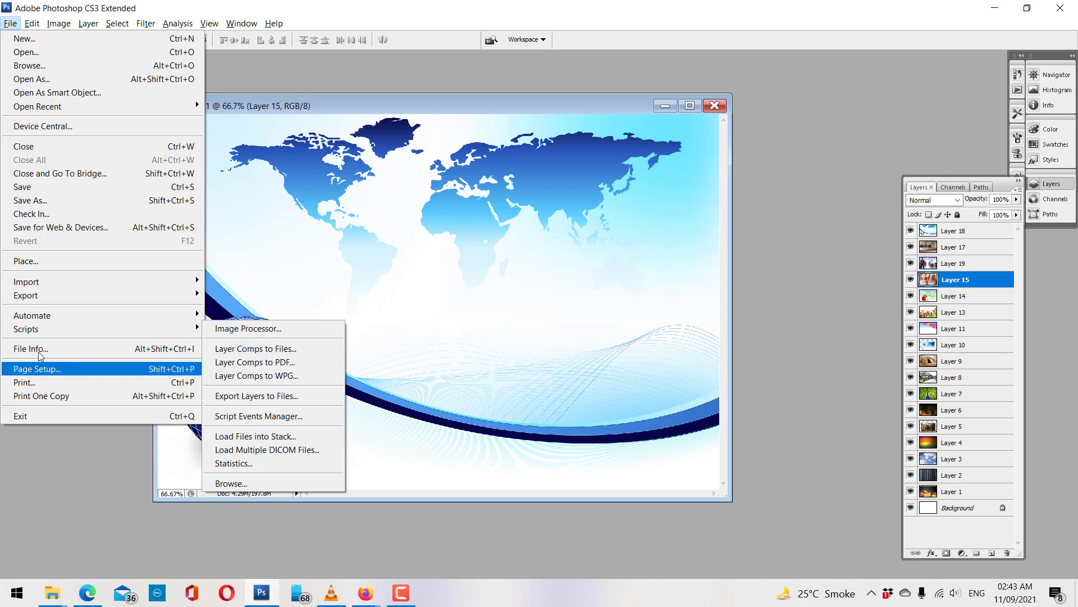
mouse_move(112, 297)
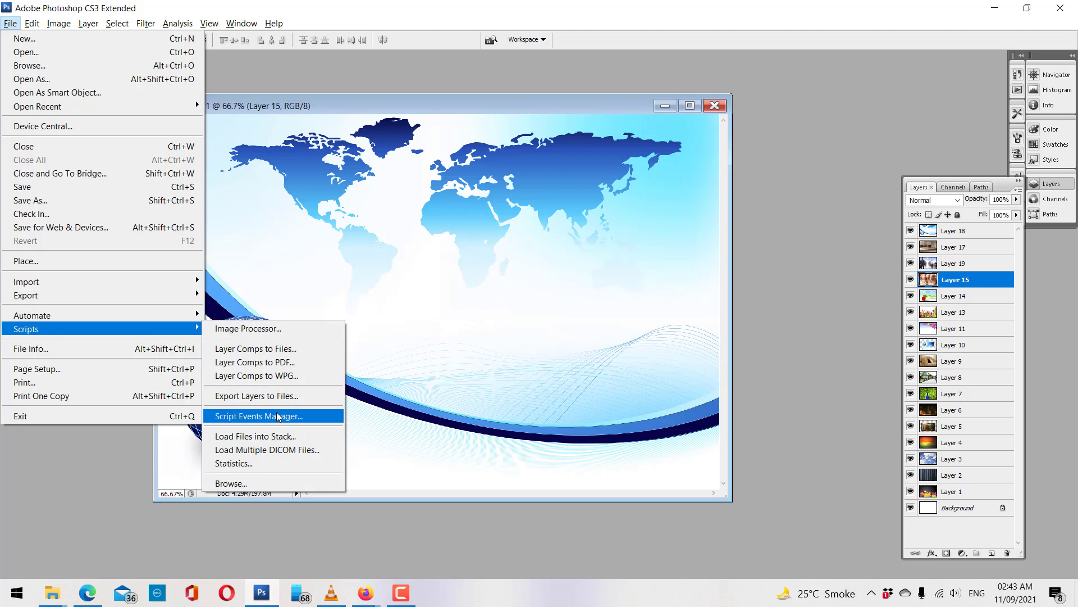
left_click(289, 396)
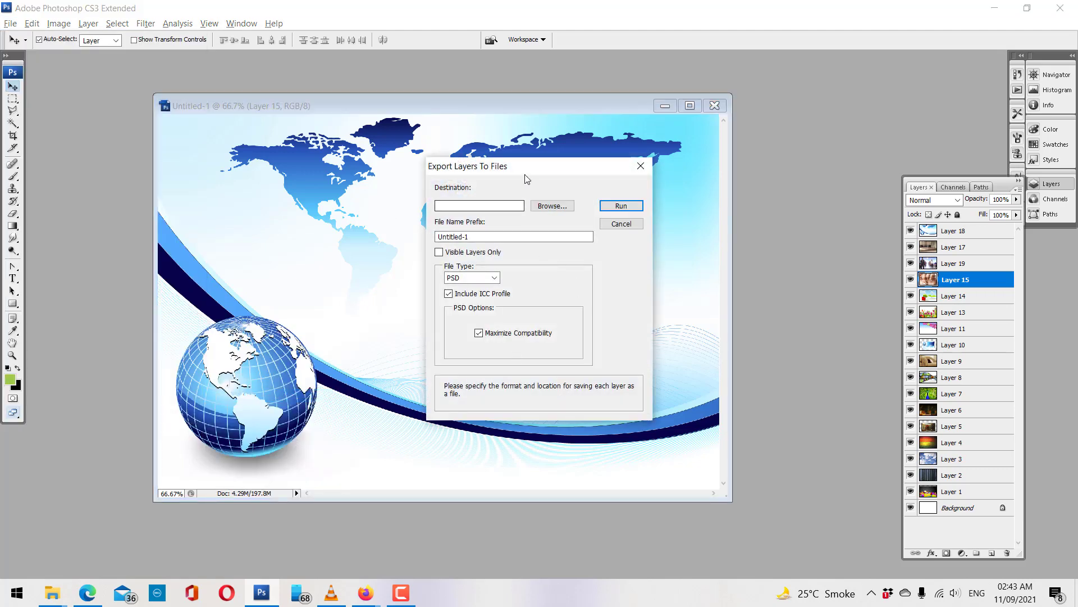
left_click_drag(525, 168, 569, 109)
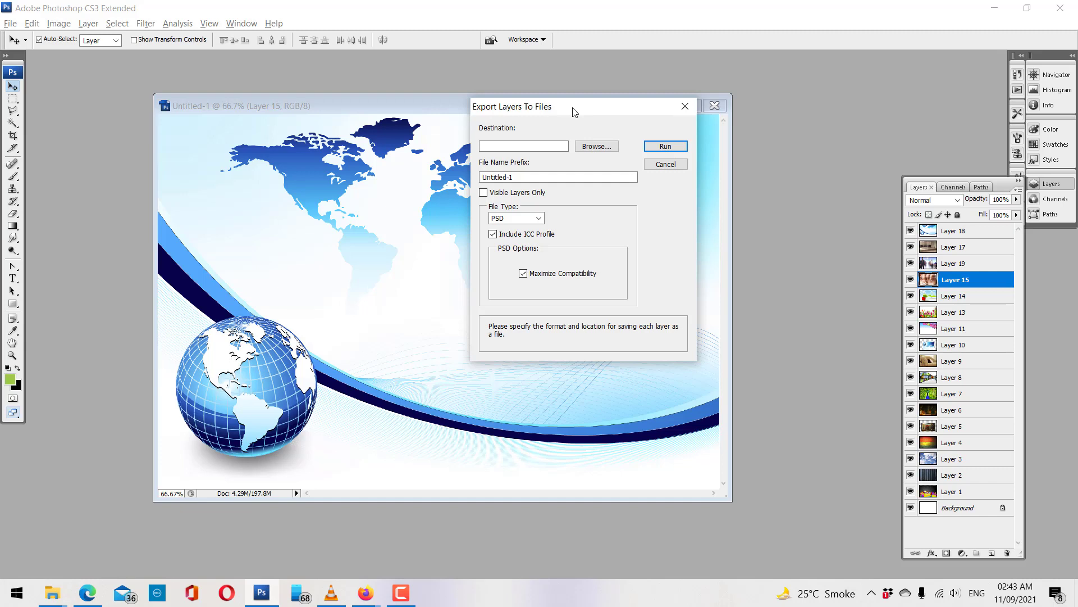
Step: Create a new folder named pics on the Desktop while choosing the export destination
left_click(594, 147)
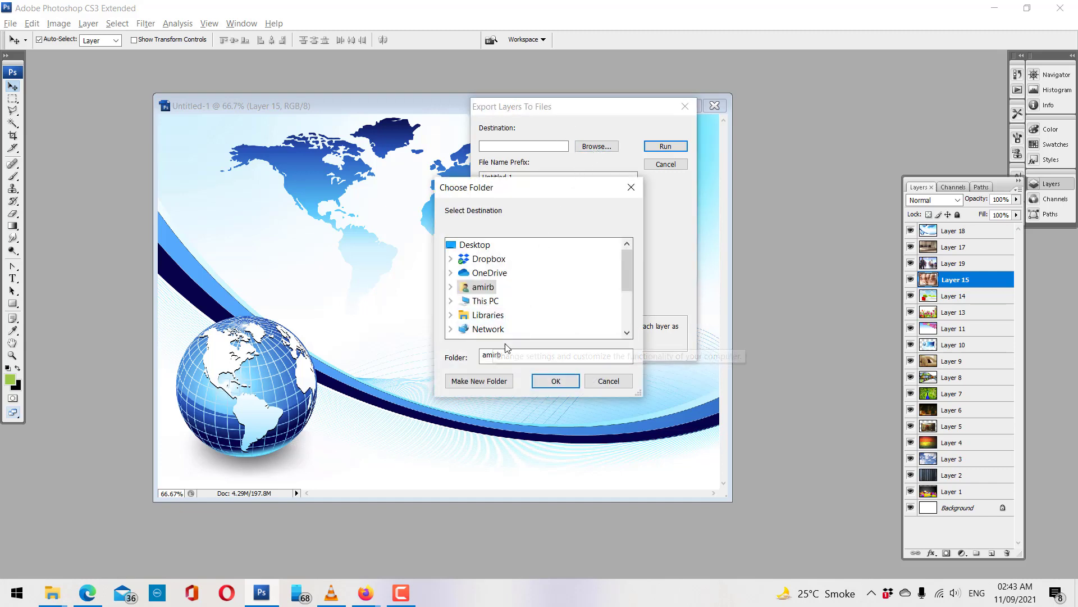
scroll(494, 283, "down", 2)
scroll(489, 281, "up", 3)
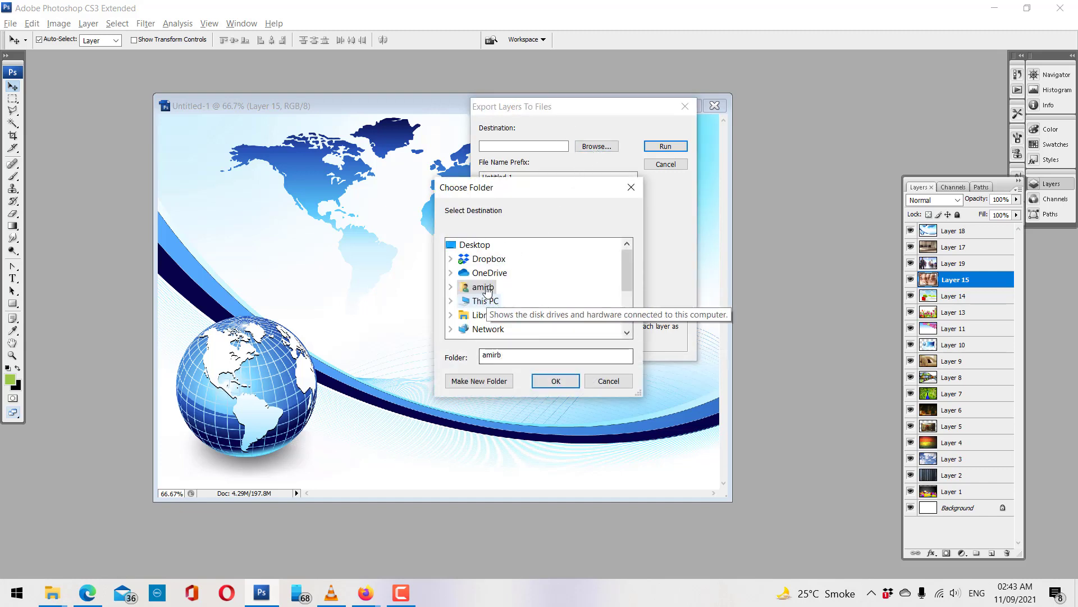
left_click(475, 245)
left_click(471, 381)
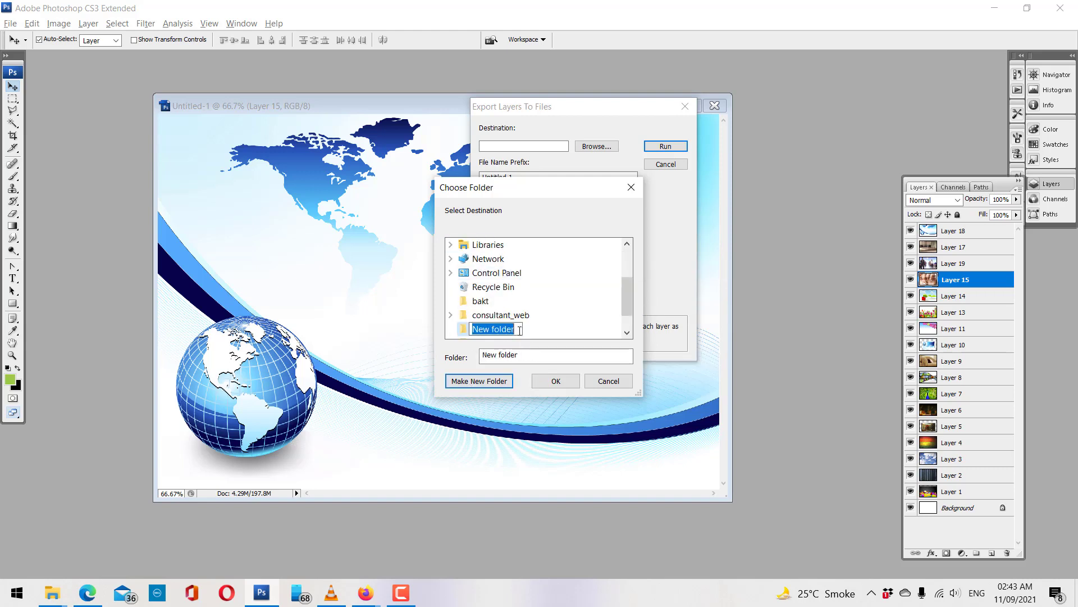
type("piv")
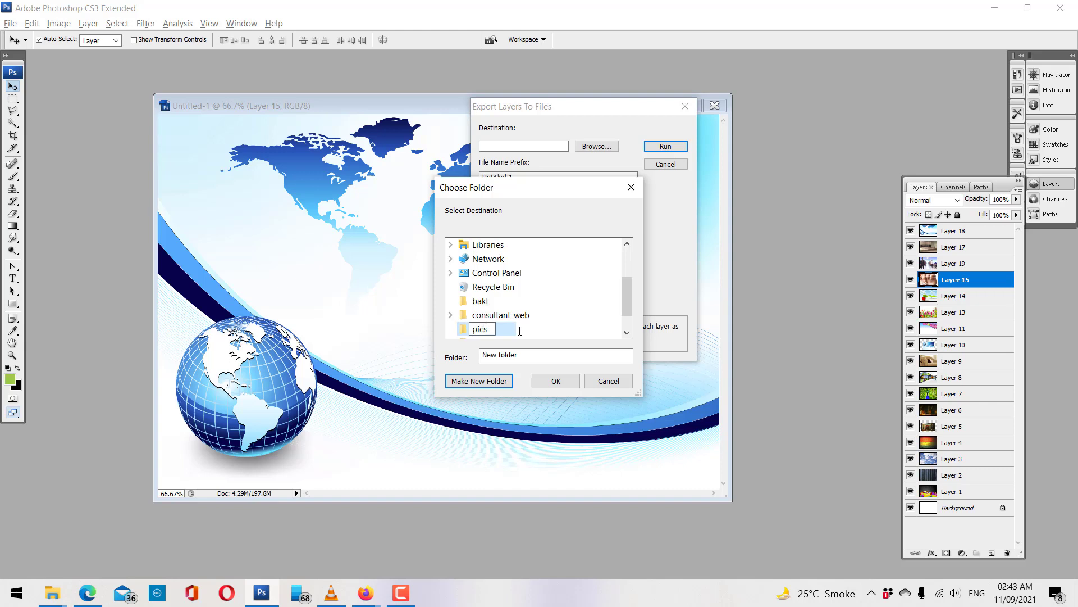
left_click(552, 380)
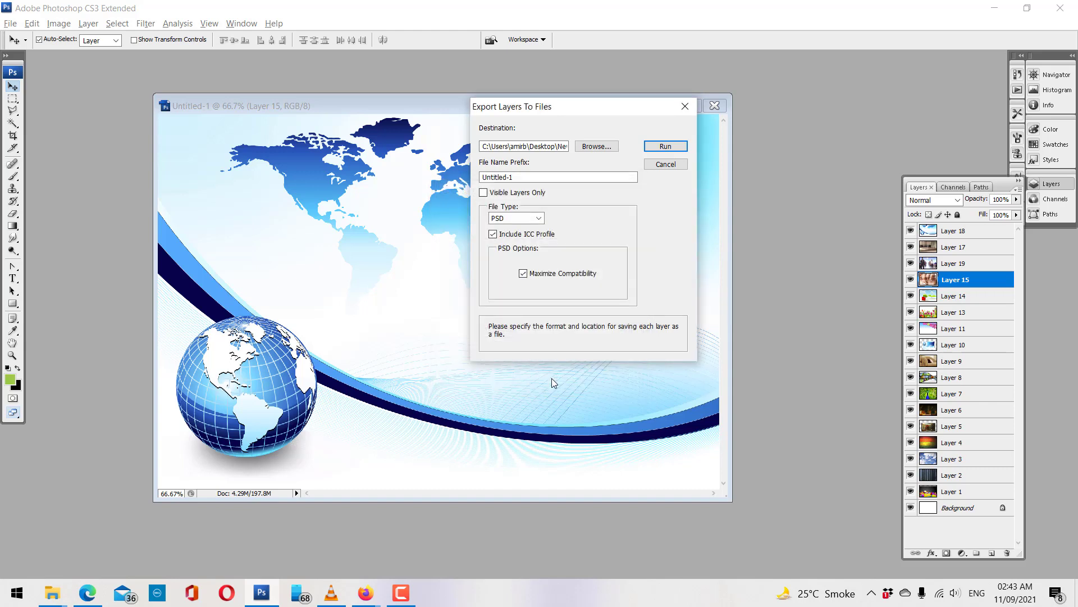
Step: Set the export file name prefix to "mywork-" and limit the export to visible layers only
left_click(545, 175)
left_click_drag(489, 175, 482, 176)
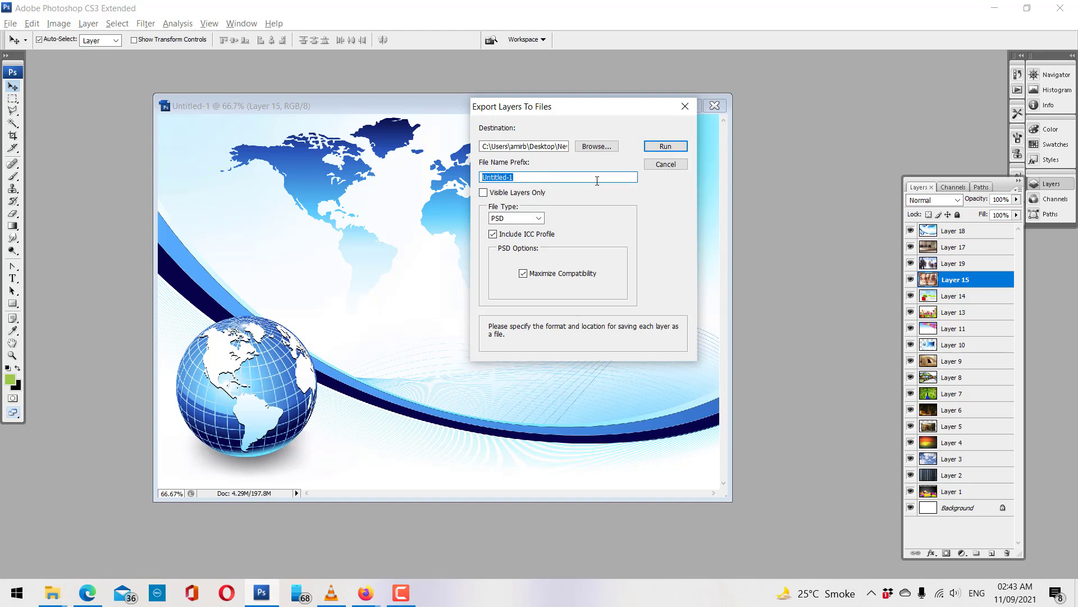
type("mywork-")
left_click_drag(521, 181, 474, 176)
left_click(483, 192)
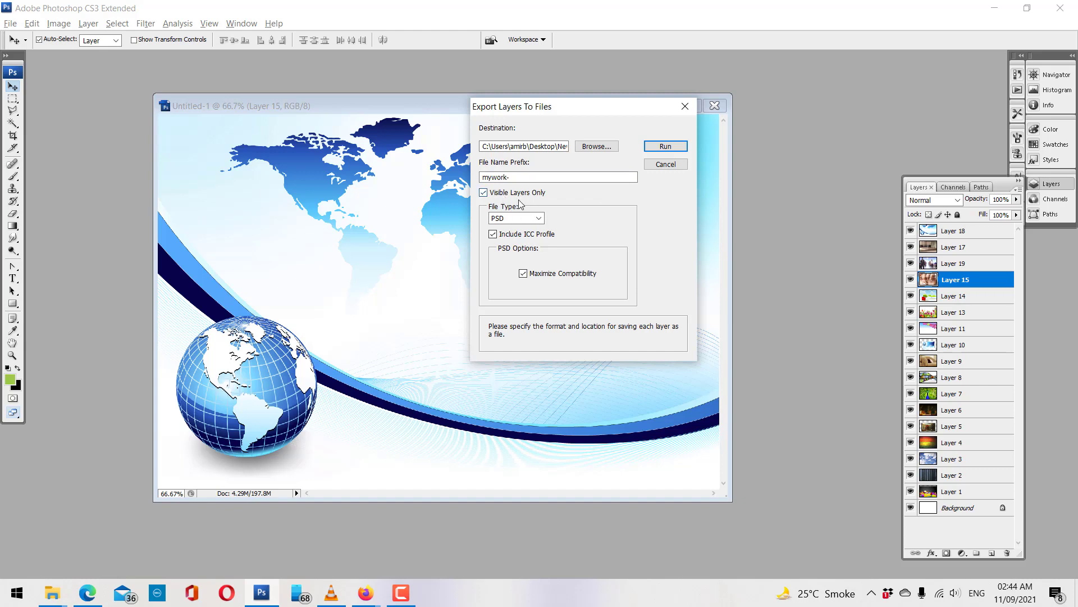
Step: Set the export file type to JPEG with quality 10 and try to run the export
left_click(534, 219)
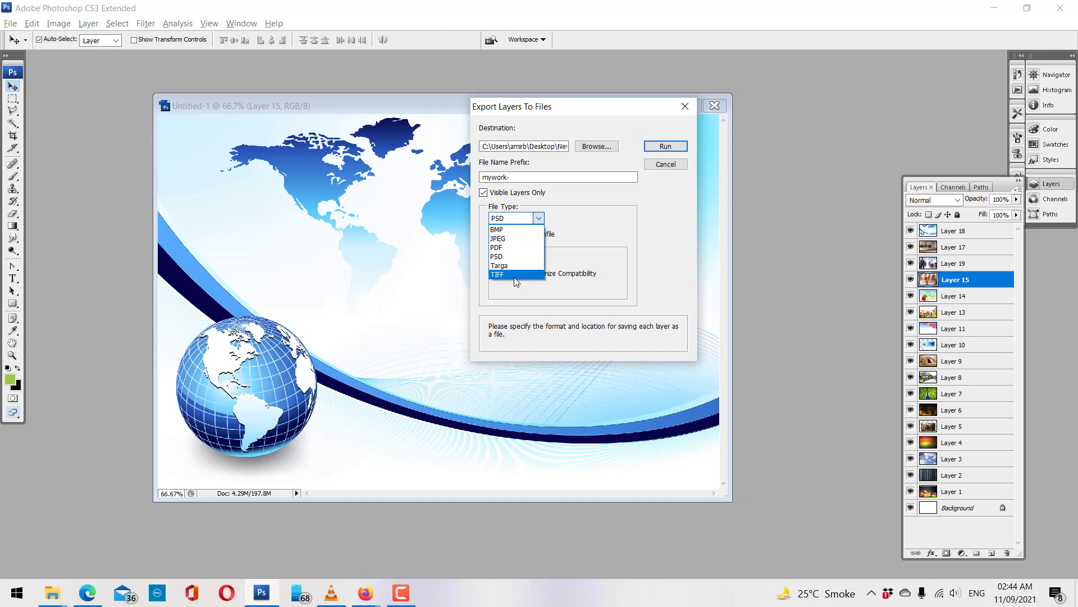
left_click(513, 239)
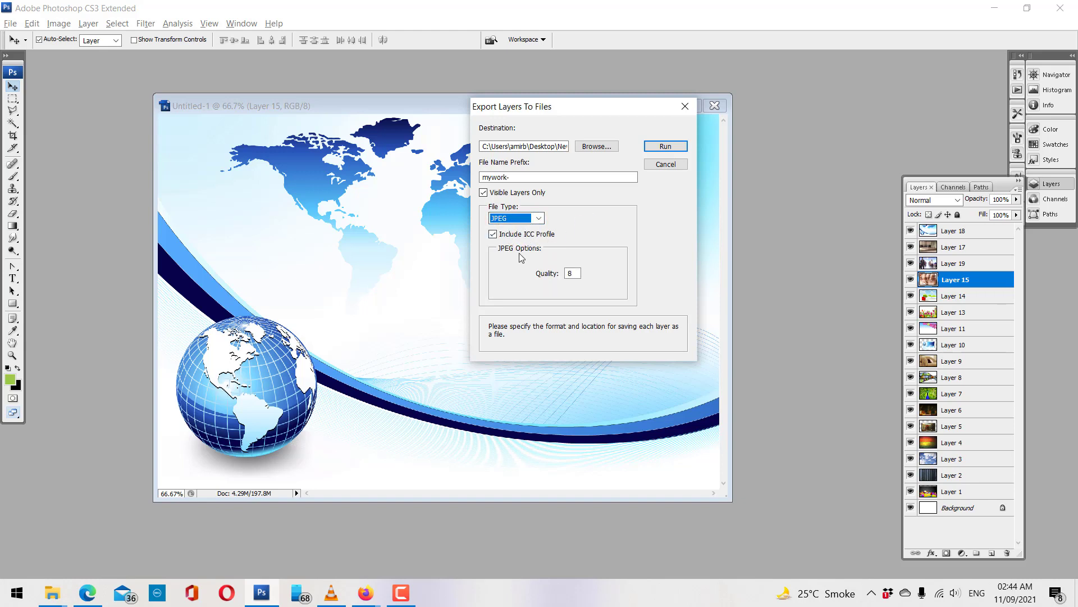
double_click(571, 273)
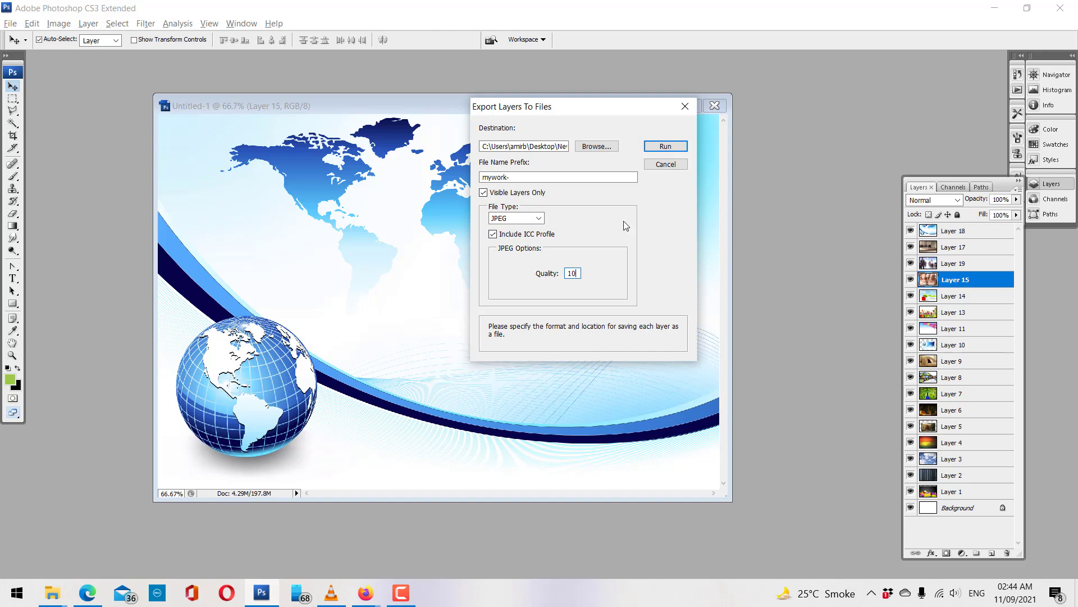
left_click(676, 148)
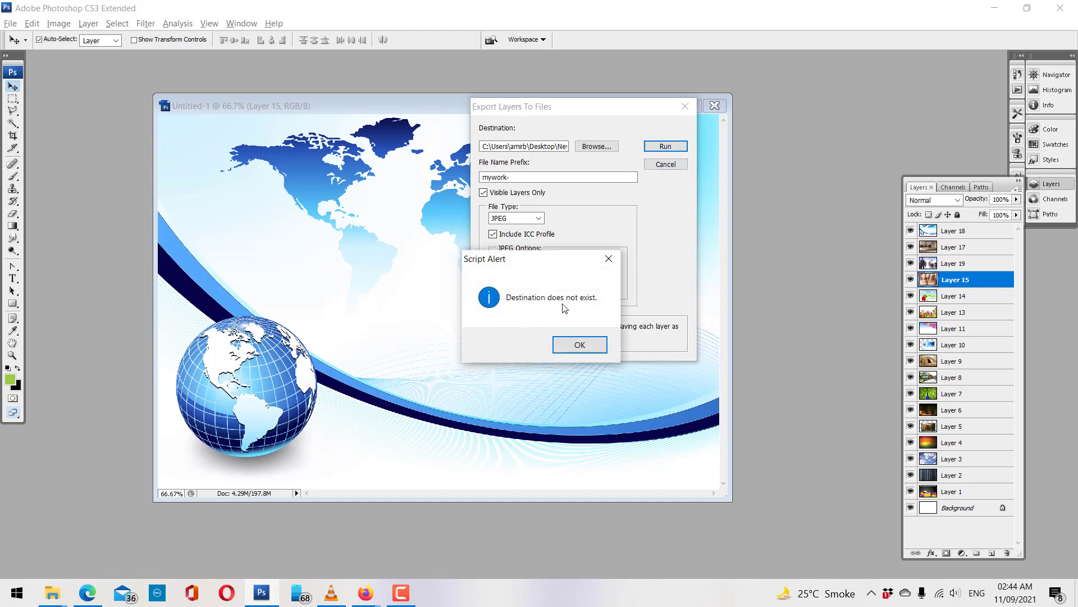
left_click(580, 345)
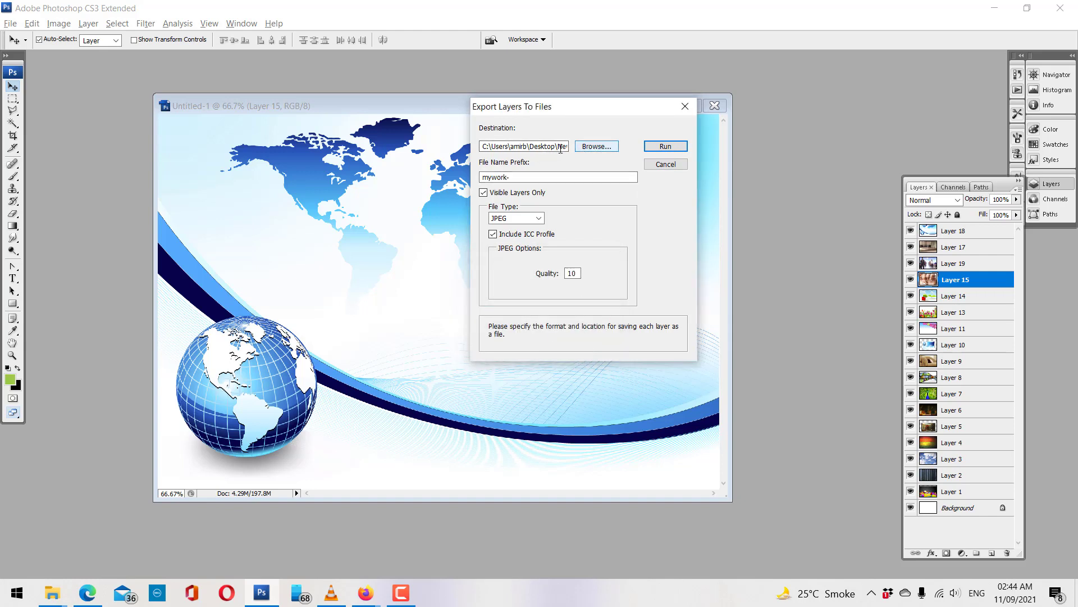
Step: Choose the pics folder on the Desktop as the export destination and run the layer export
left_click(607, 146)
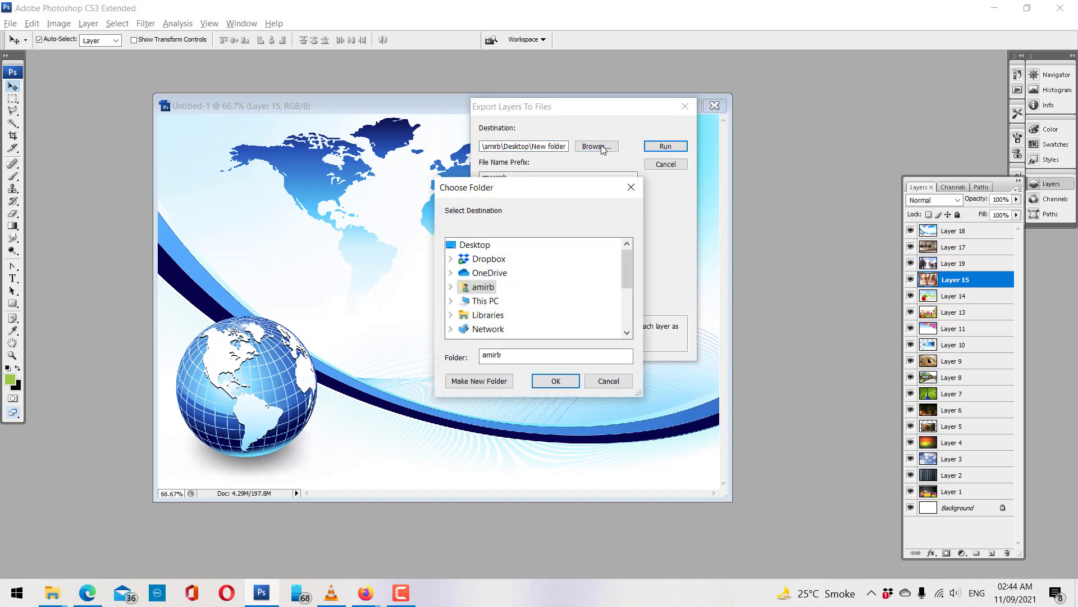
scroll(497, 326, "down", 3)
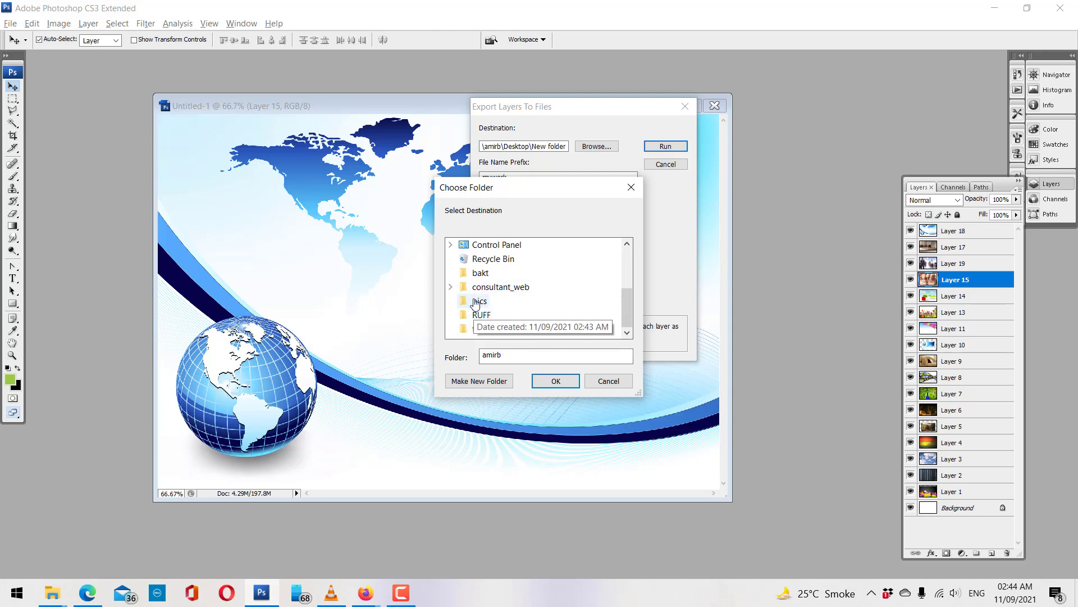
left_click(480, 301)
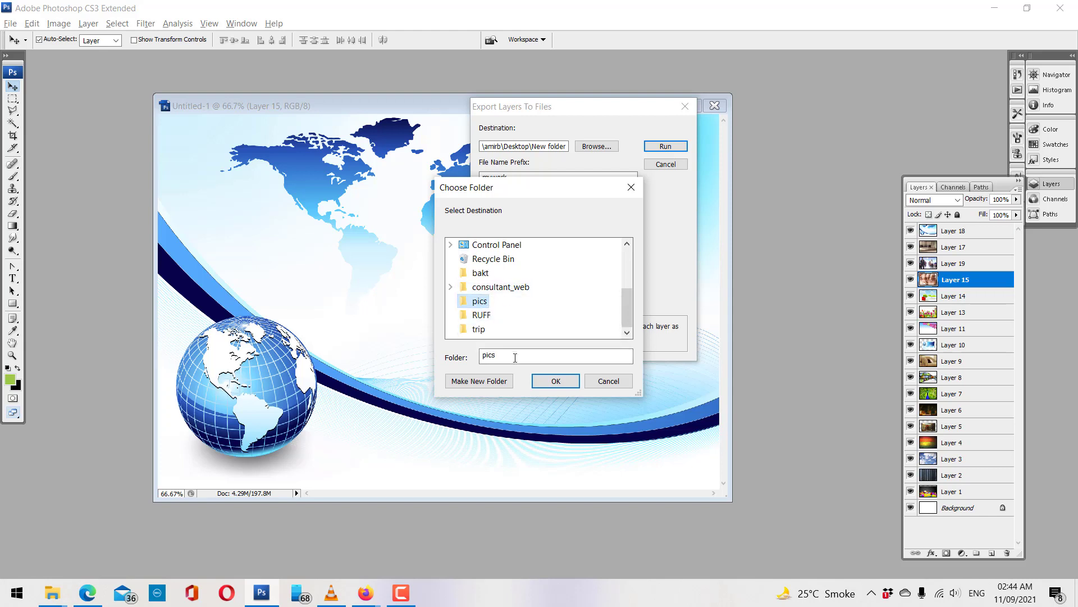
left_click(559, 388)
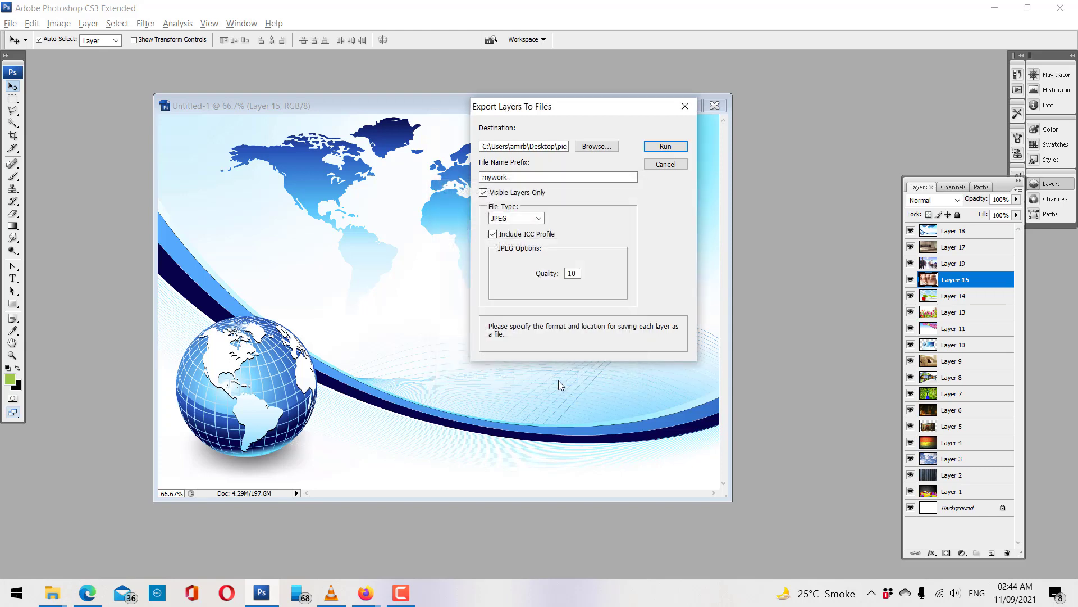
left_click(669, 145)
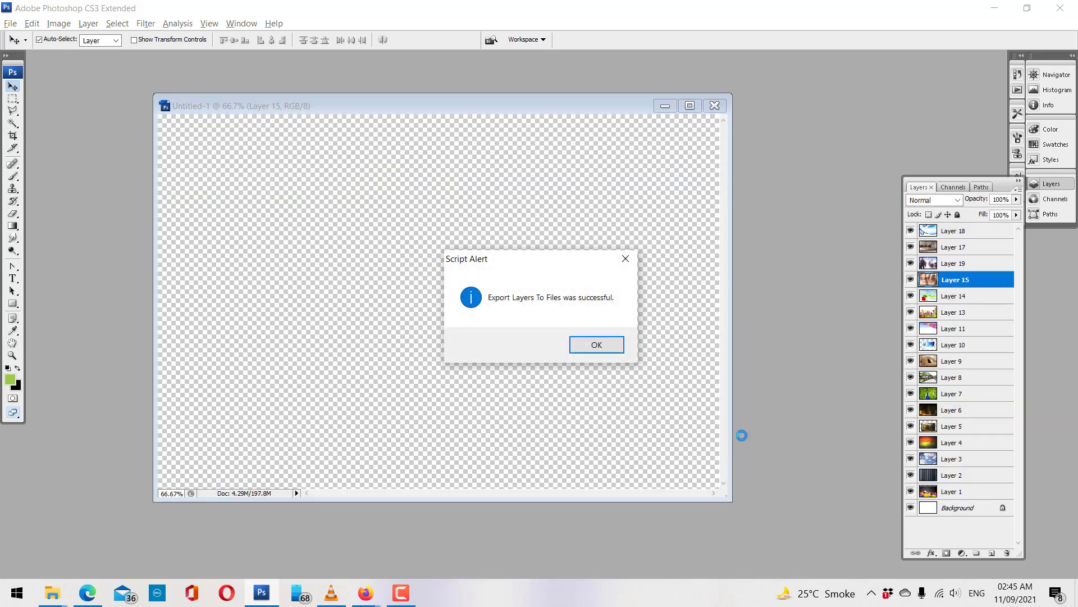
left_click(601, 342)
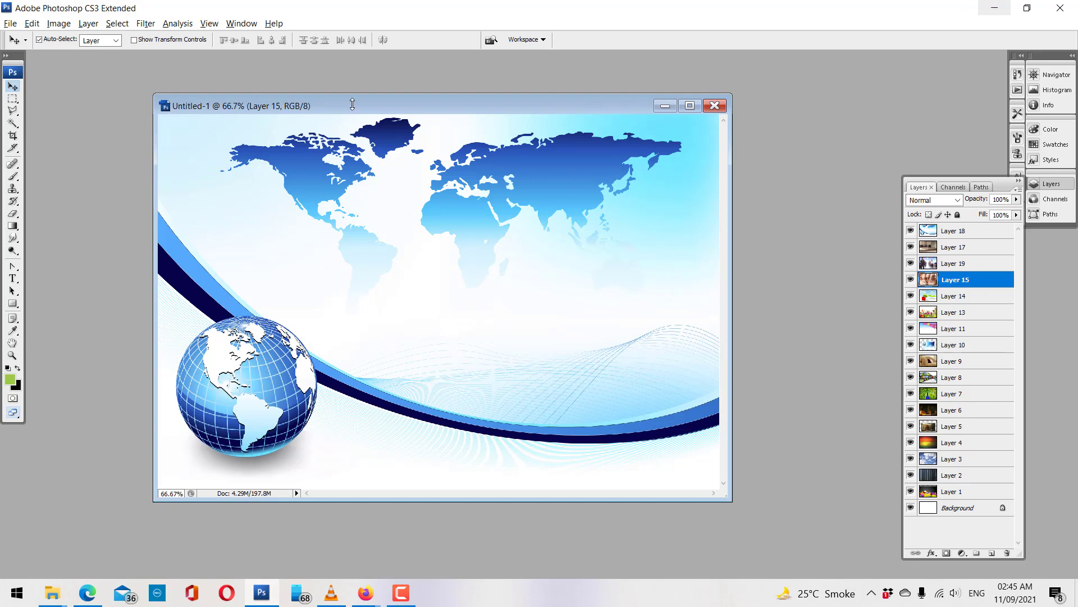
Step: Switch to File Explorer and open the pics folder on the Desktop
key("super+e")
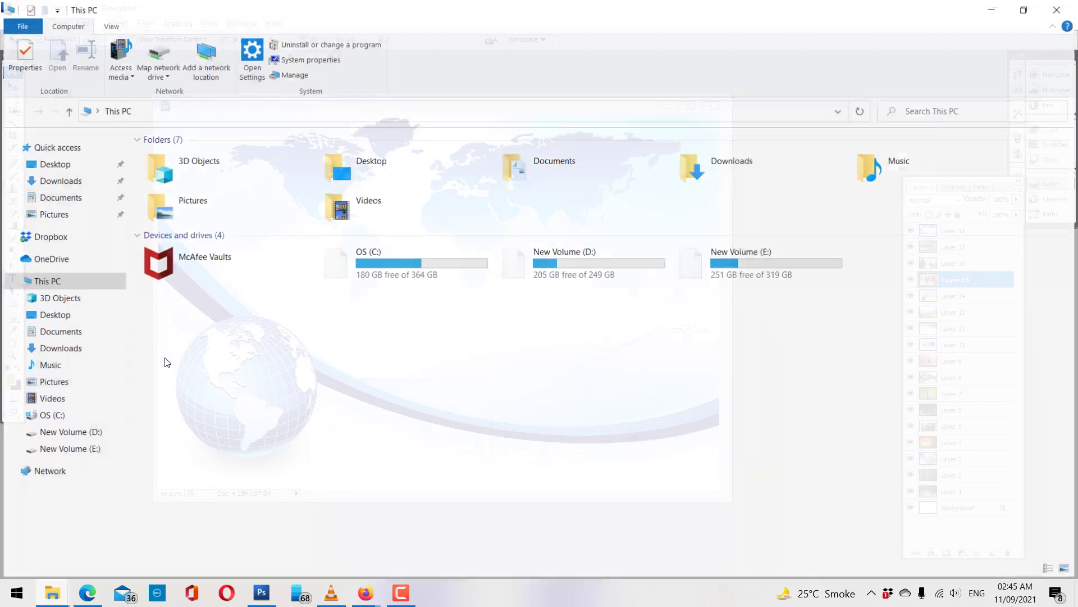
left_click(49, 165)
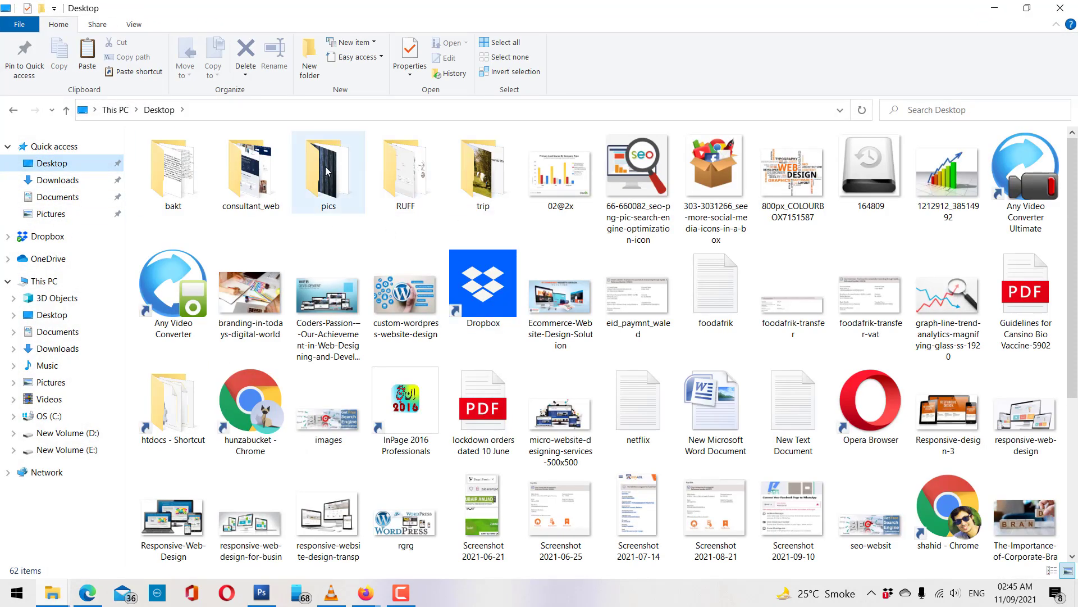
double_click(325, 166)
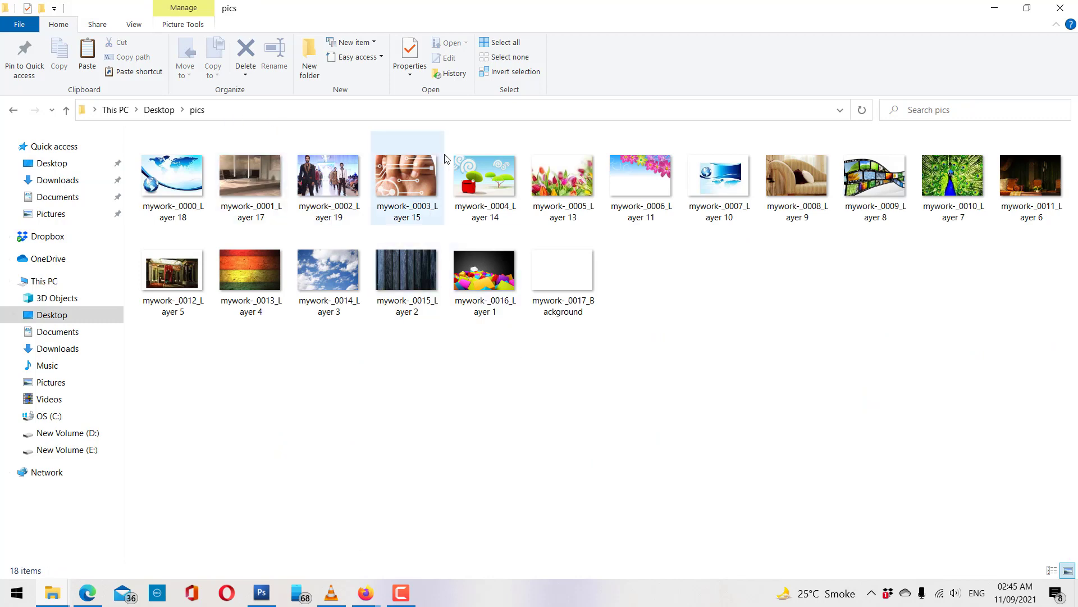
Step: View the exported Layer 18 image and the three images after it in Photos, then return to Photoshop
double_click(168, 186)
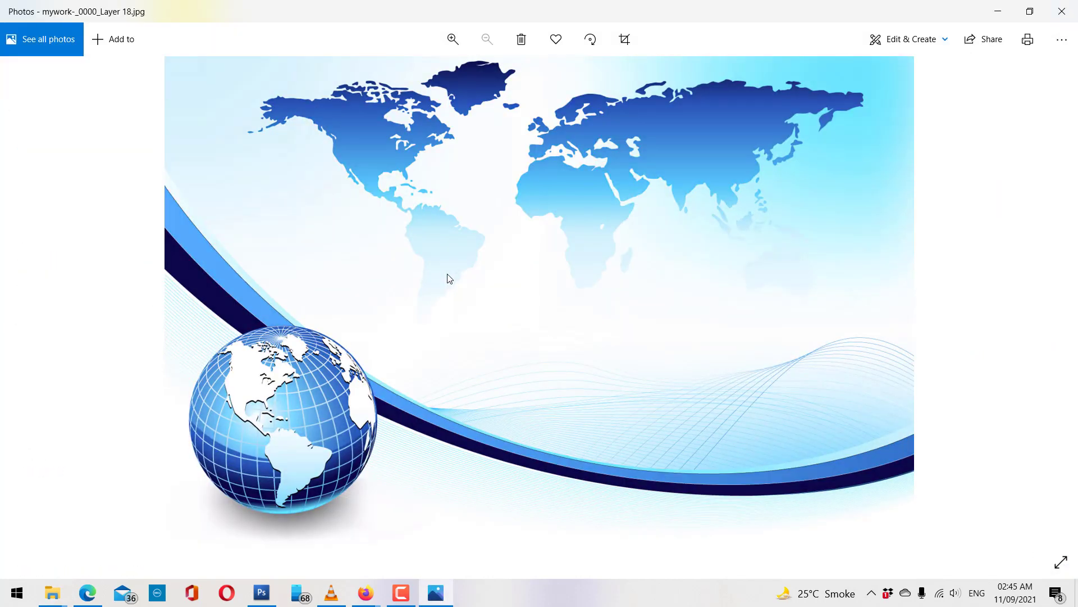
left_click(1063, 278)
left_click(1063, 306)
left_click(1063, 306)
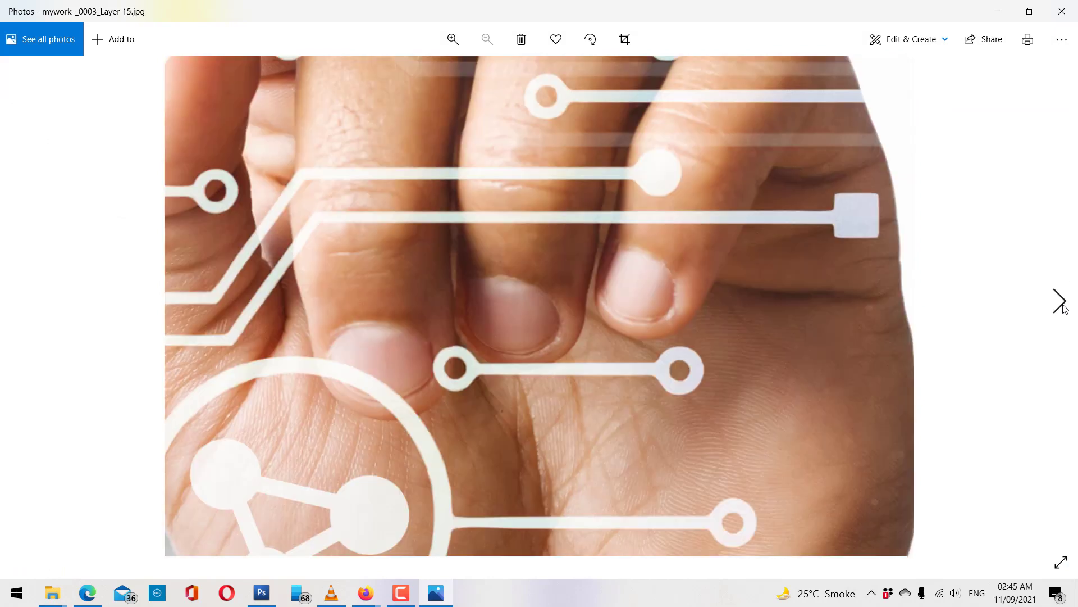
left_click(1064, 12)
key("alt+Tab")
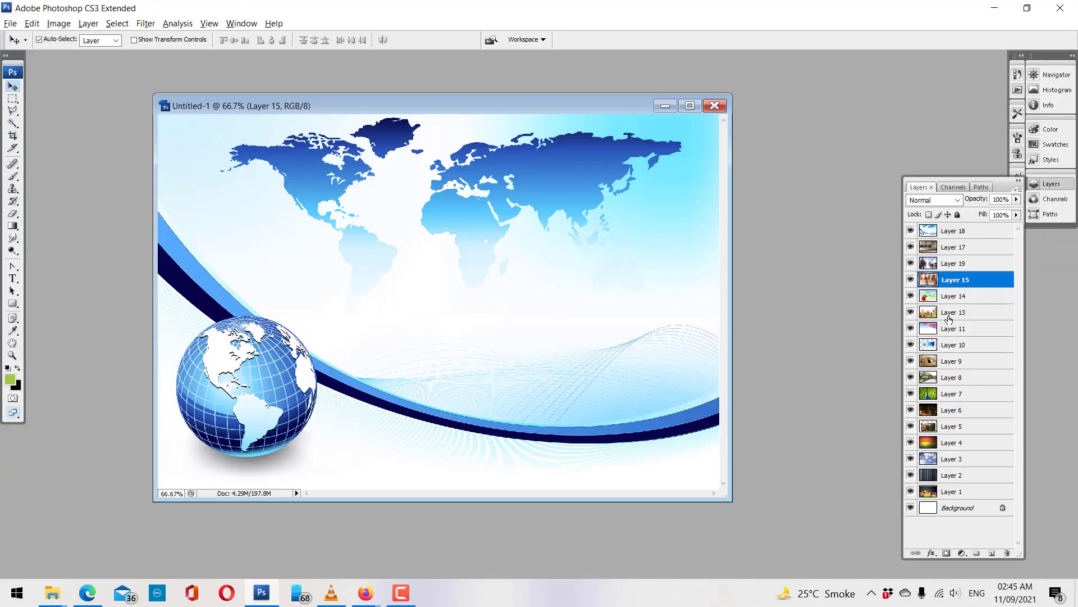